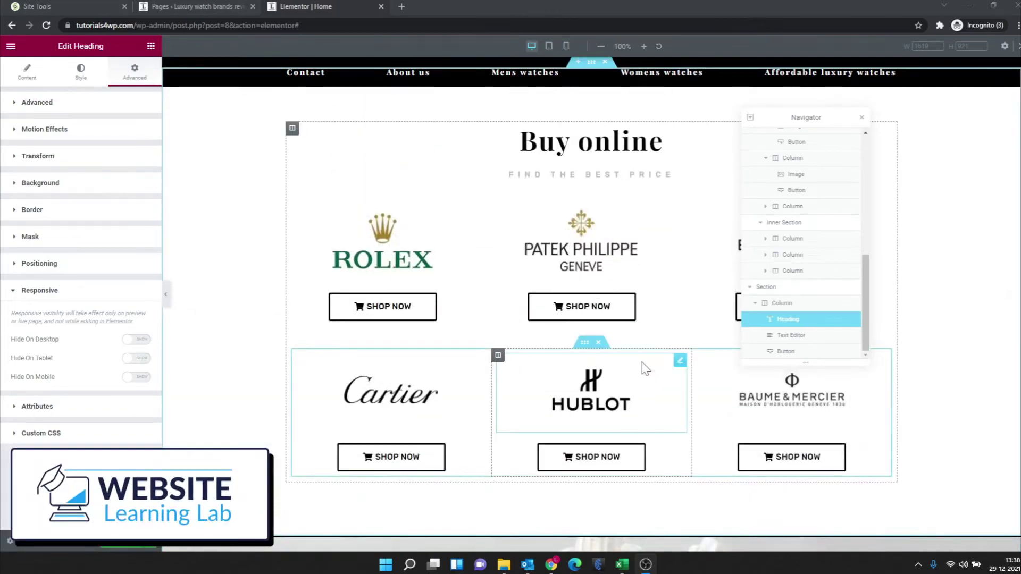
Scroll around the Home page and move the Navigator to the top-right, out of the way.
scroll(644, 362, down, 7)
scroll(643, 363, up, 6)
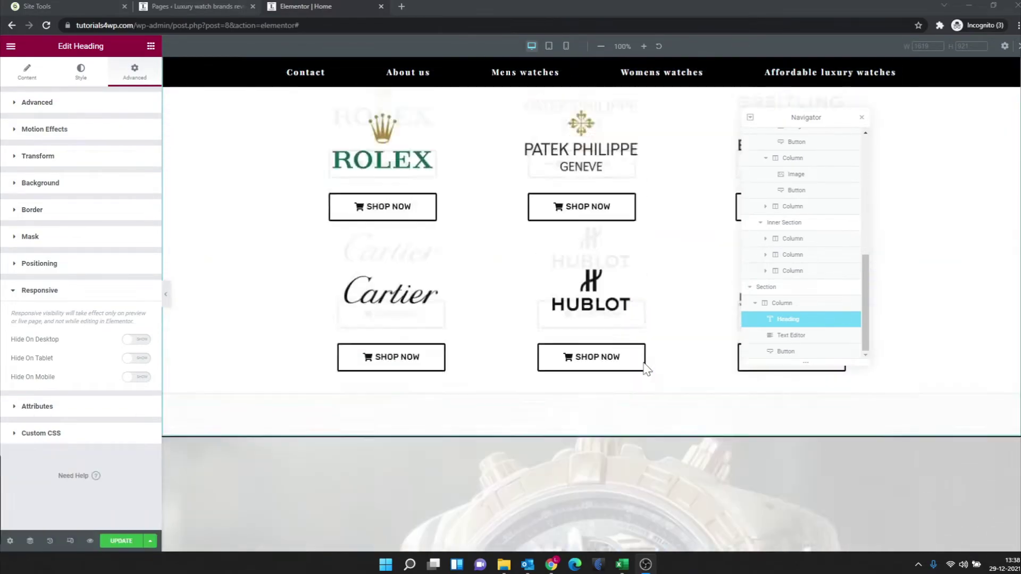
scroll(644, 367, up, 8)
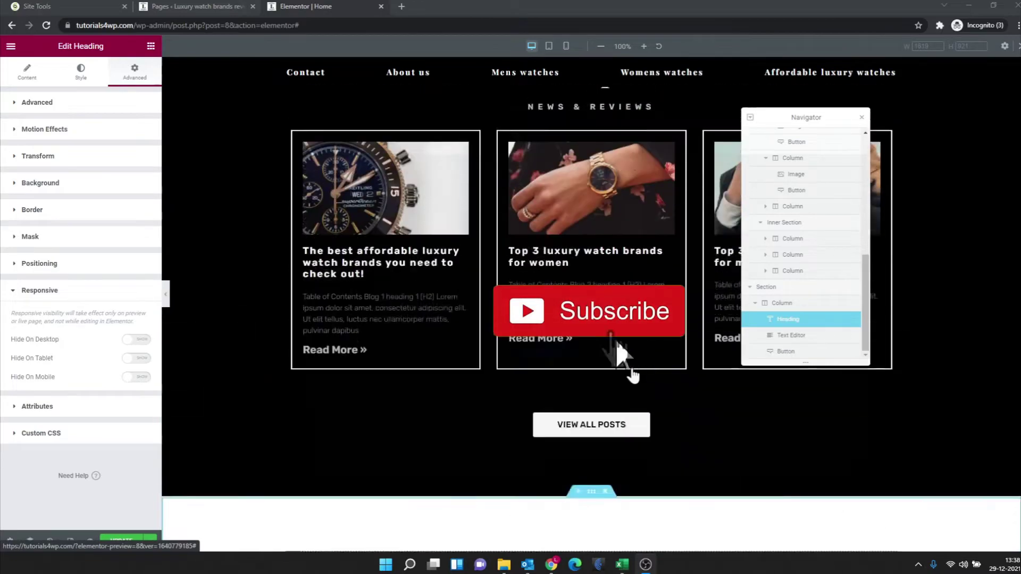
scroll(619, 352, up, 4)
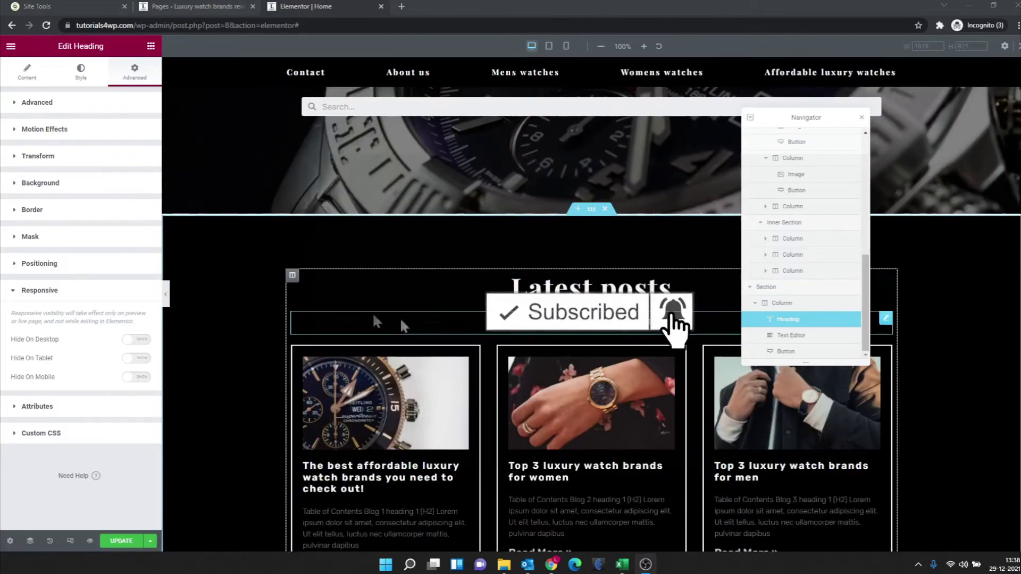
scroll(413, 320, up, 4)
scroll(449, 318, down, 4)
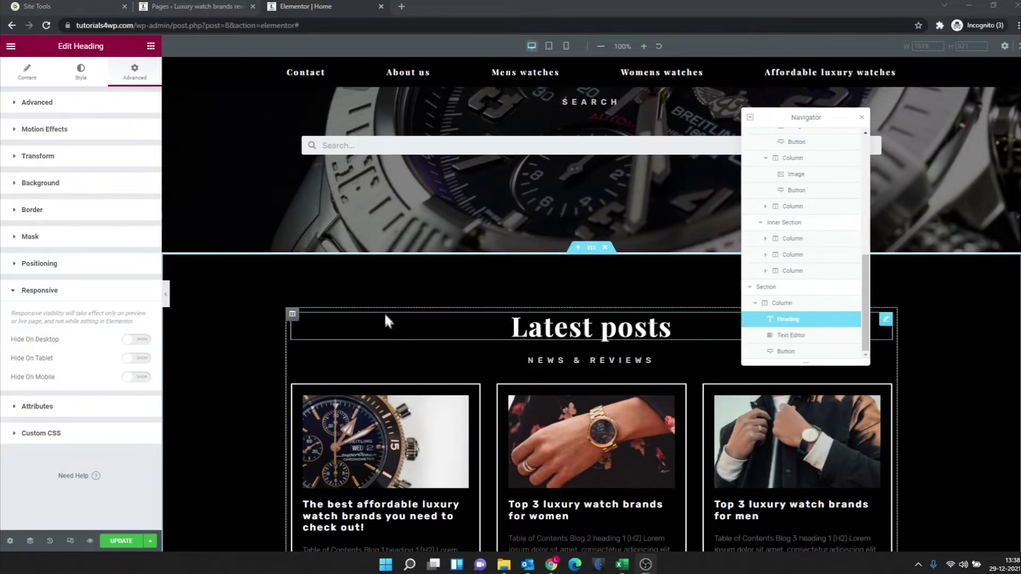
scroll(391, 309, up, 4)
drag(793, 115, 923, 68)
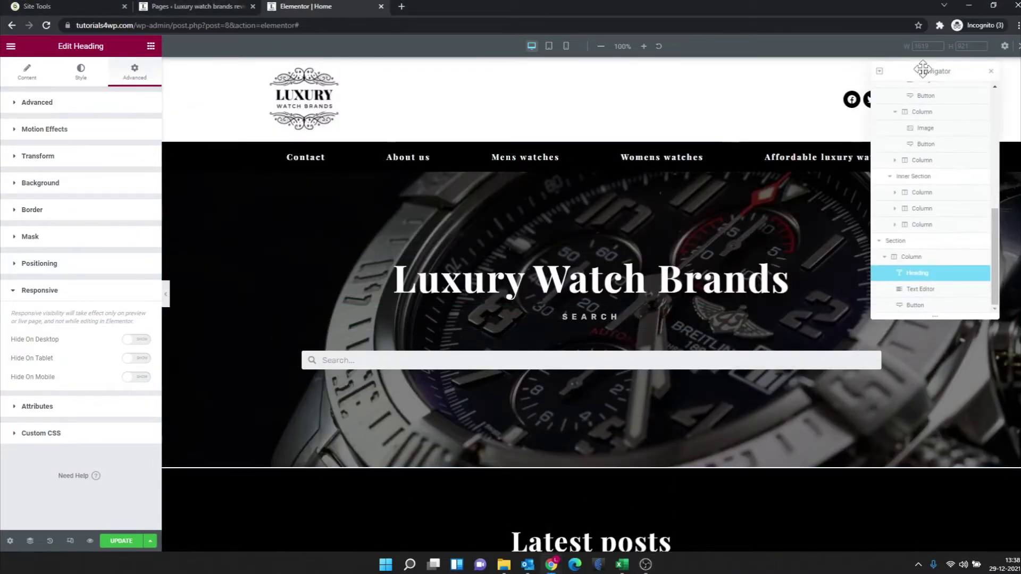
Select the Luxury Watch Brands heading, then its section and hero column in the Navigator.
click(465, 280)
drag(69, 46, 114, 52)
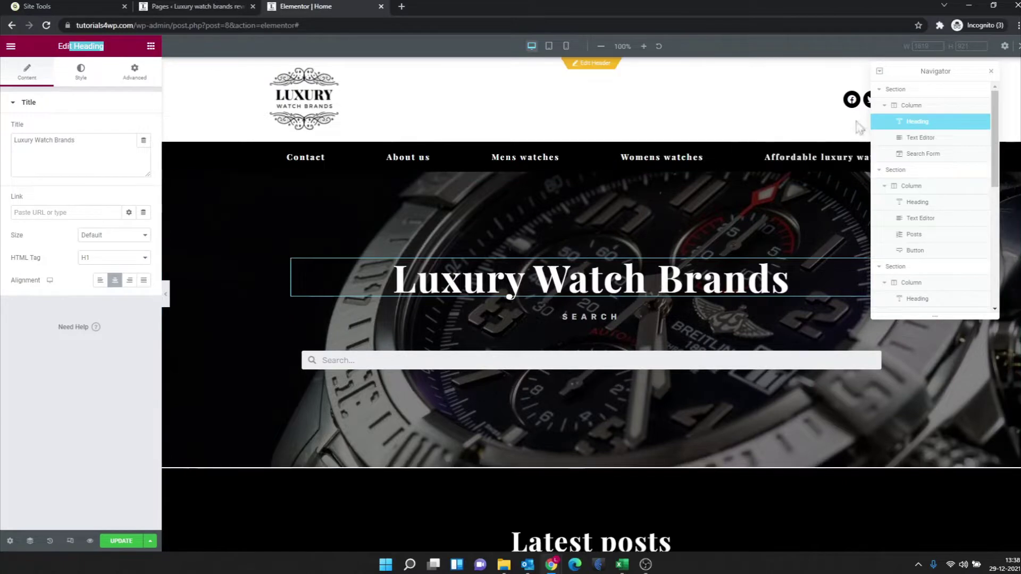
click(901, 89)
click(908, 107)
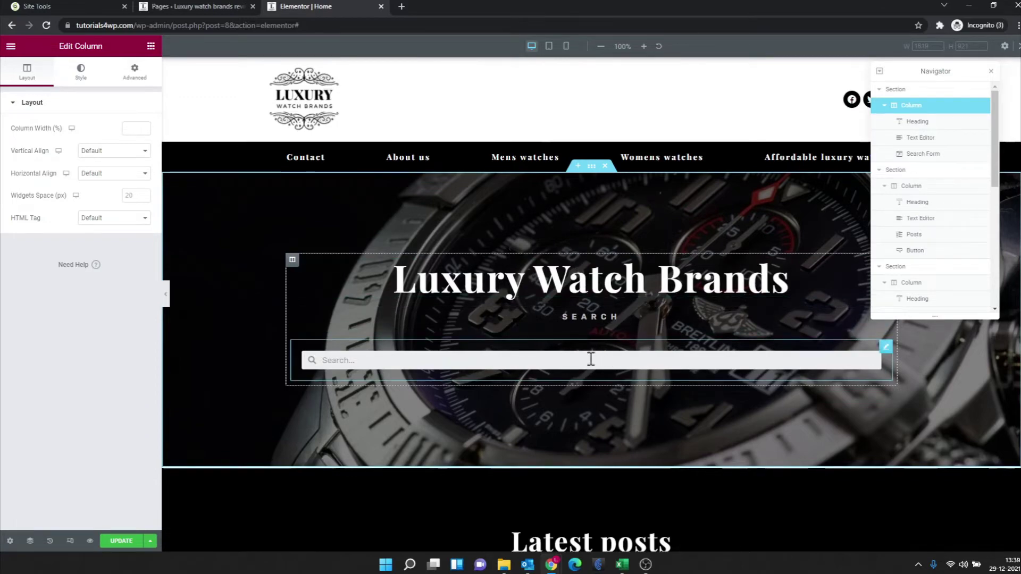
scroll(588, 365, down, 4)
scroll(698, 282, up, 4)
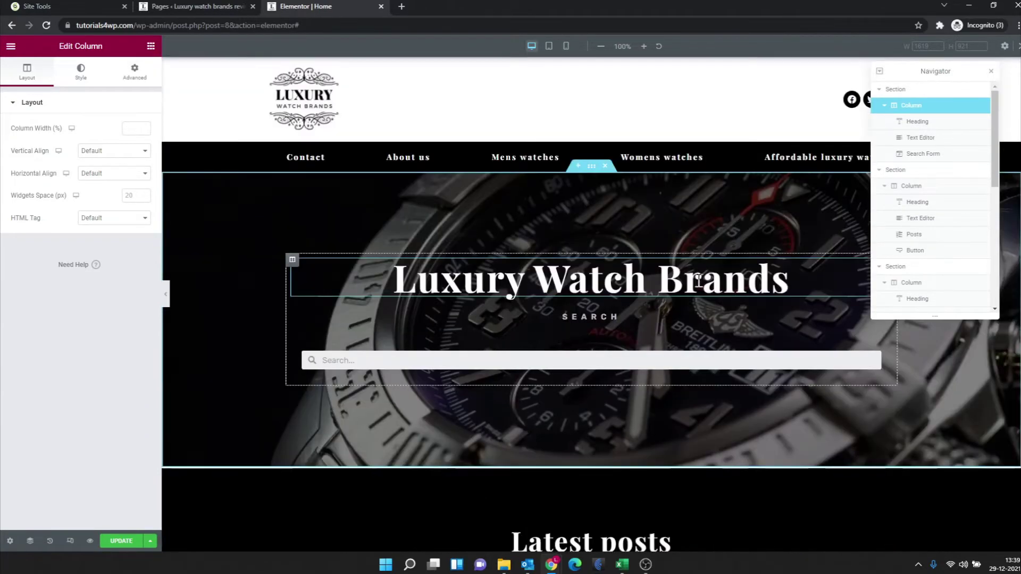
Select the Luxury Watch Brands heading and show its Advanced tab settings, margin and padding empty.
click(661, 282)
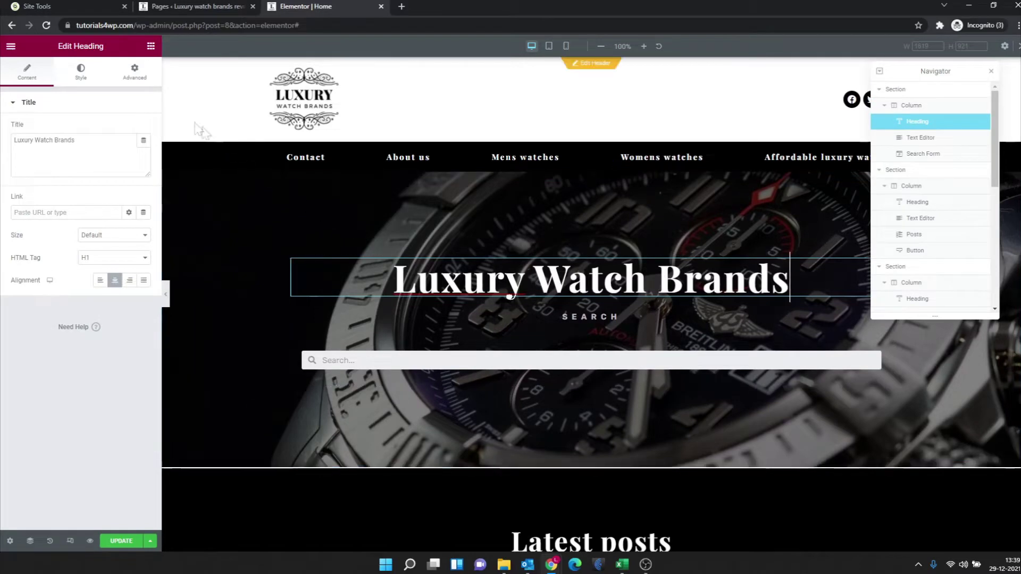
drag(57, 46, 109, 52)
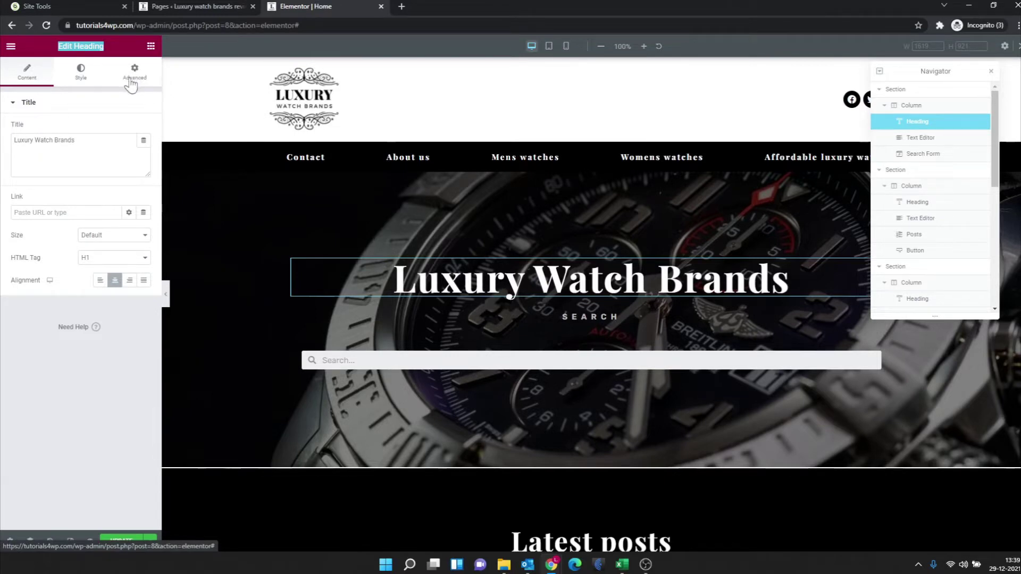
click(147, 82)
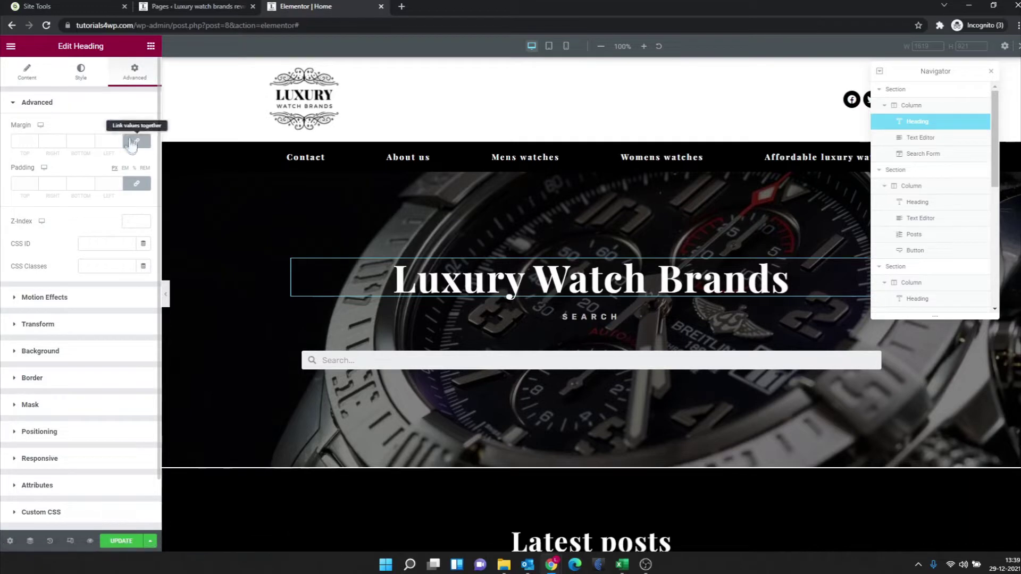
scroll(137, 201, down, 1)
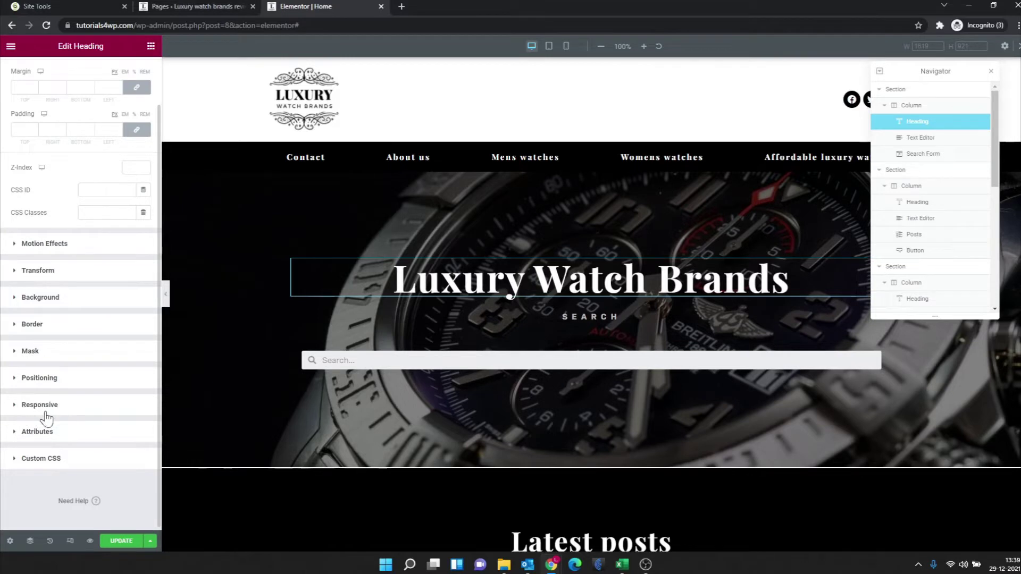
Expand the heading's Responsive section showing Hide On Desktop, Tablet and Mobile, then preview at 768 px tablet width.
click(13, 411)
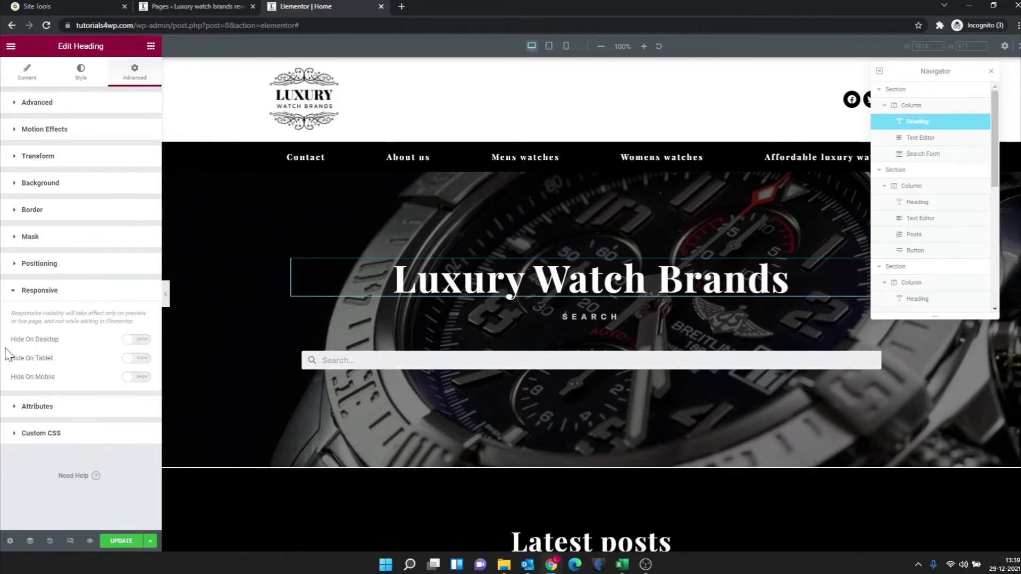
drag(16, 347, 56, 354)
click(90, 343)
drag(16, 359, 66, 389)
click(61, 372)
click(68, 382)
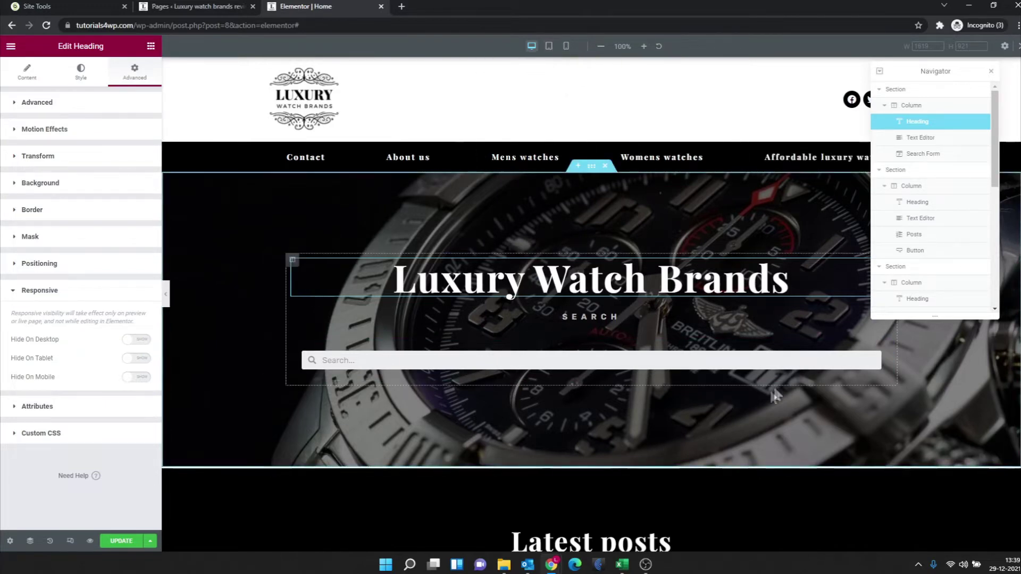
click(549, 47)
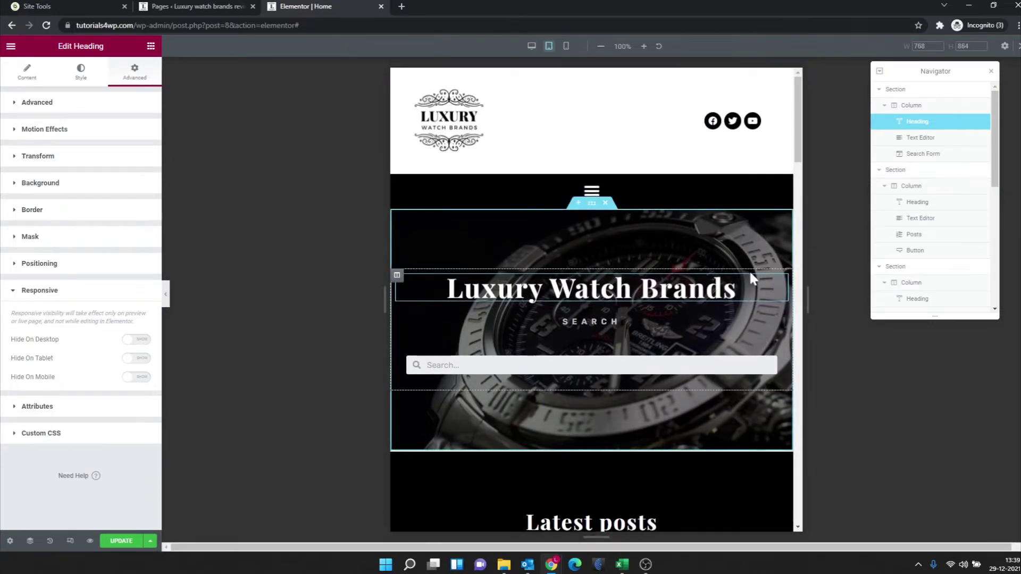
click(565, 46)
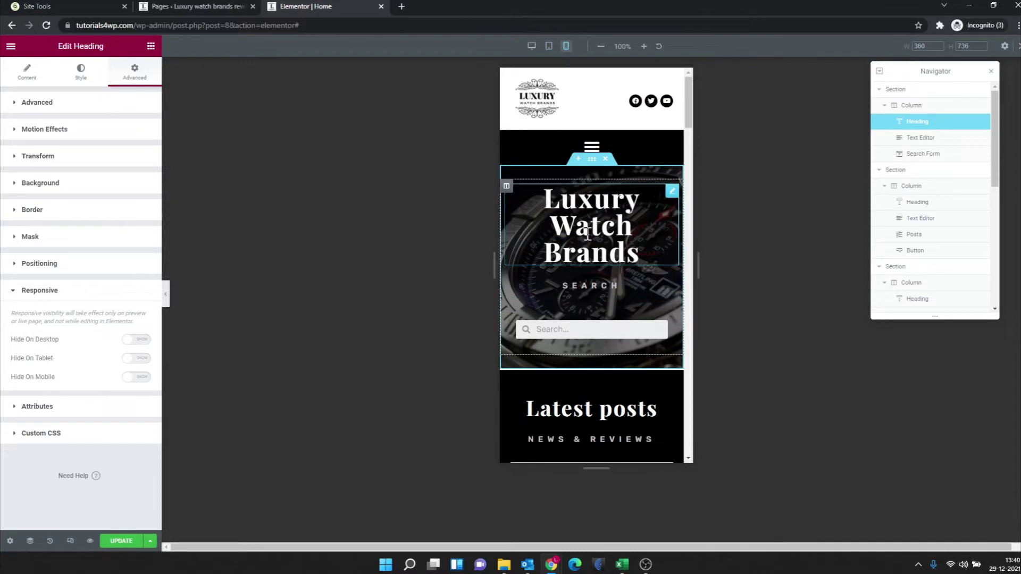
click(532, 47)
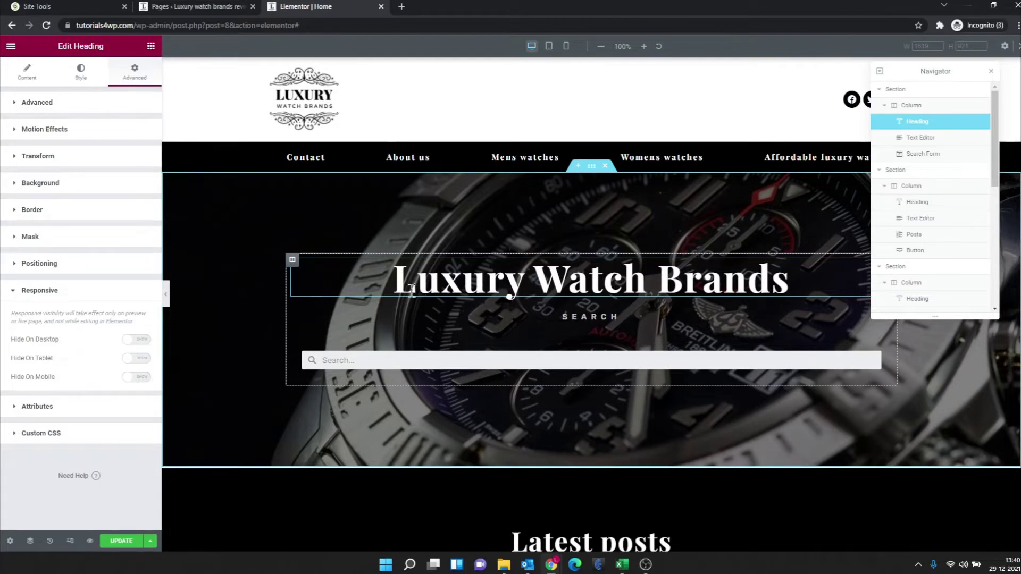
Turn on Hide On Tablet for the heading and preview the tablet page without the editor.
click(137, 359)
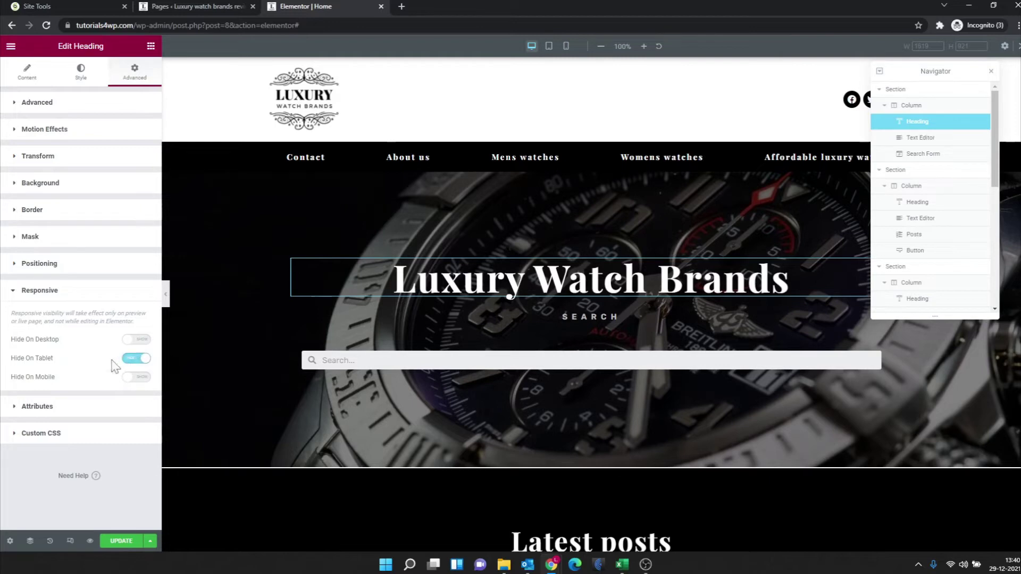
drag(20, 360, 74, 361)
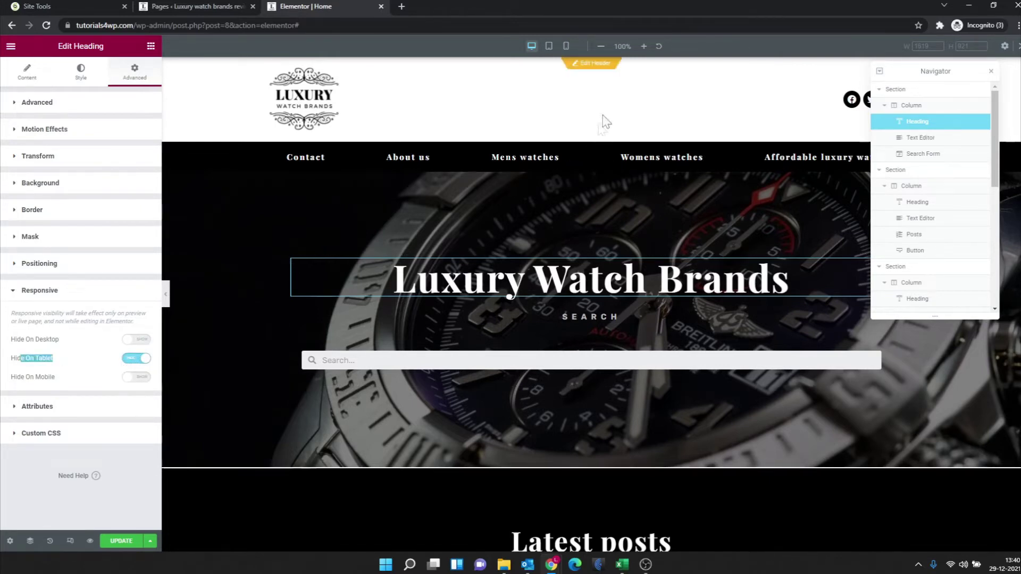
click(549, 47)
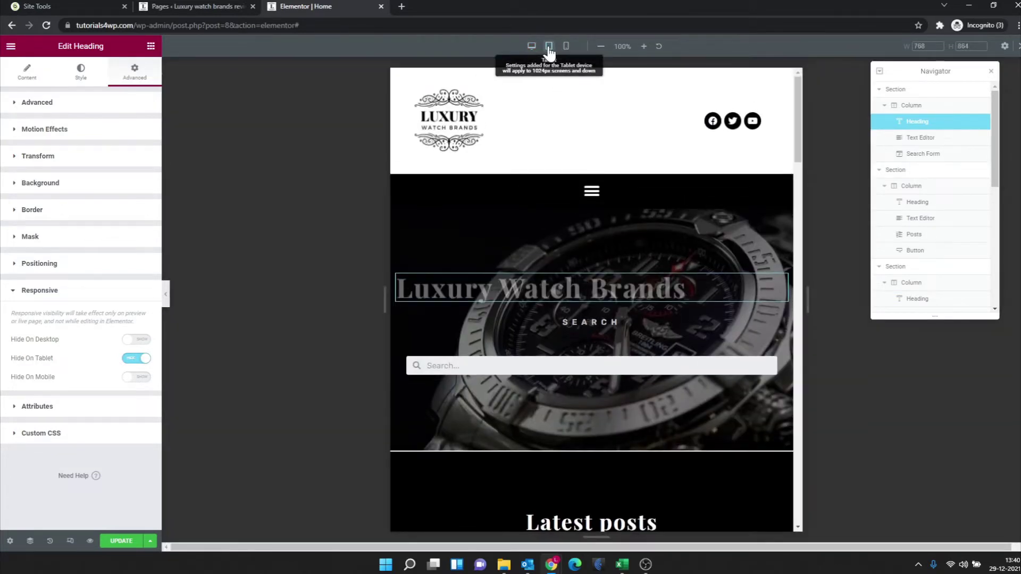
click(166, 296)
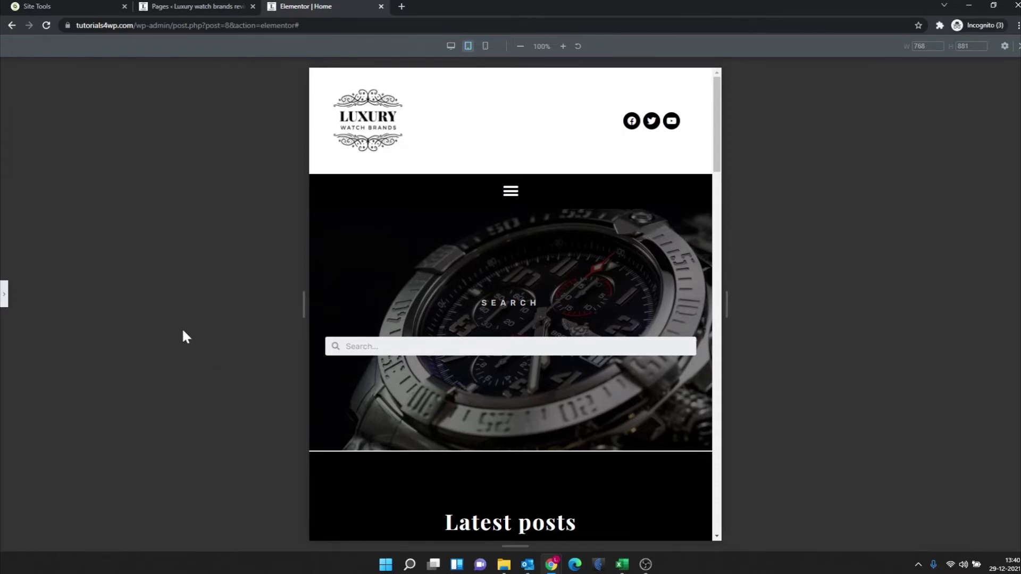
Turn Hide On Tablet back off and re-check the tablet preview showing the heading.
click(5, 296)
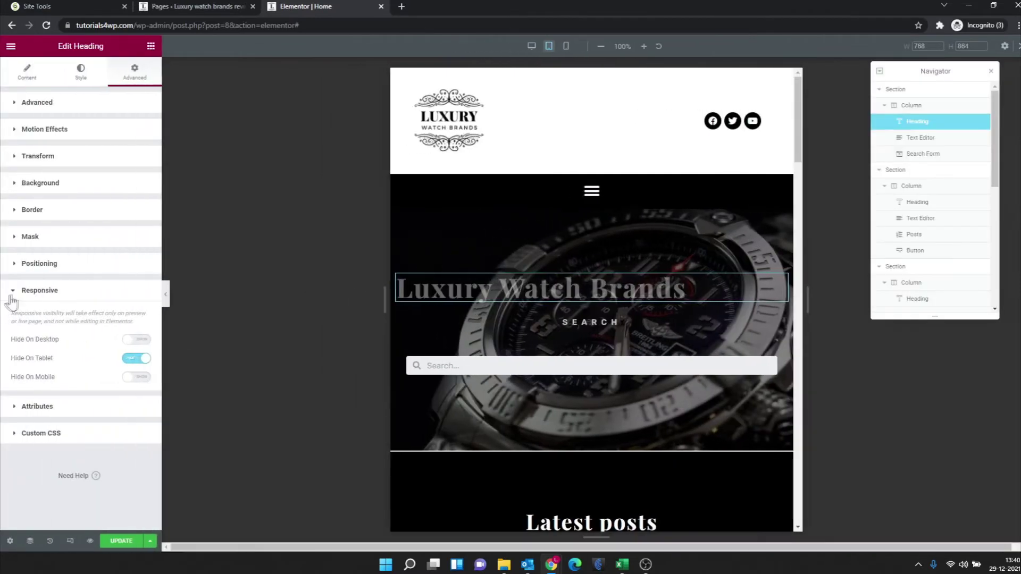
click(135, 360)
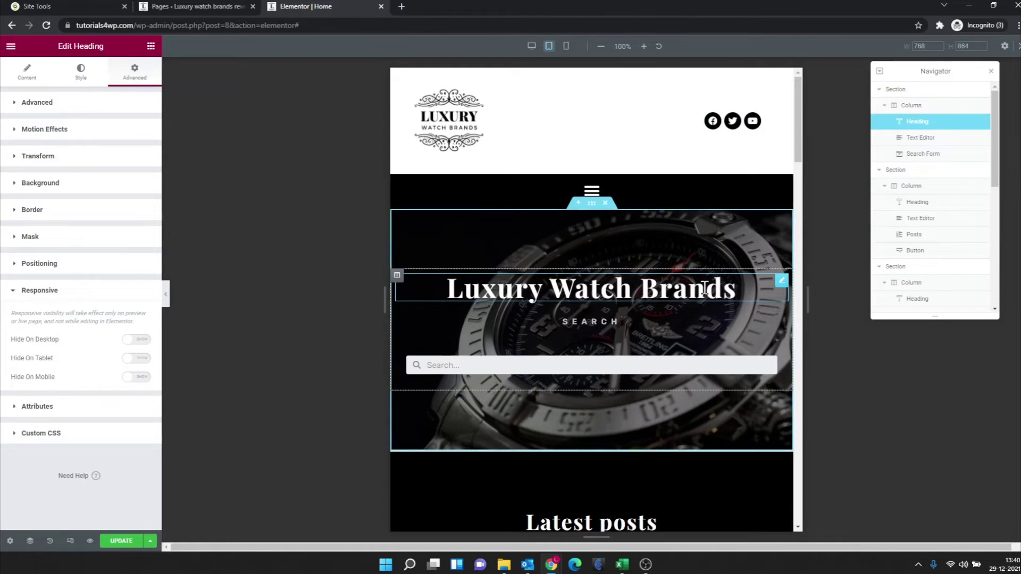
click(165, 294)
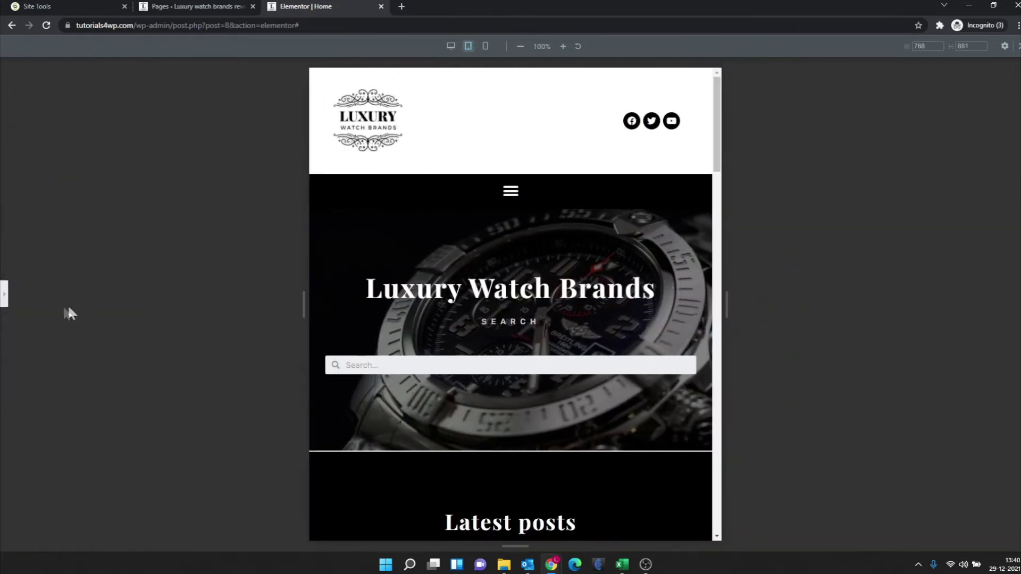
click(5, 294)
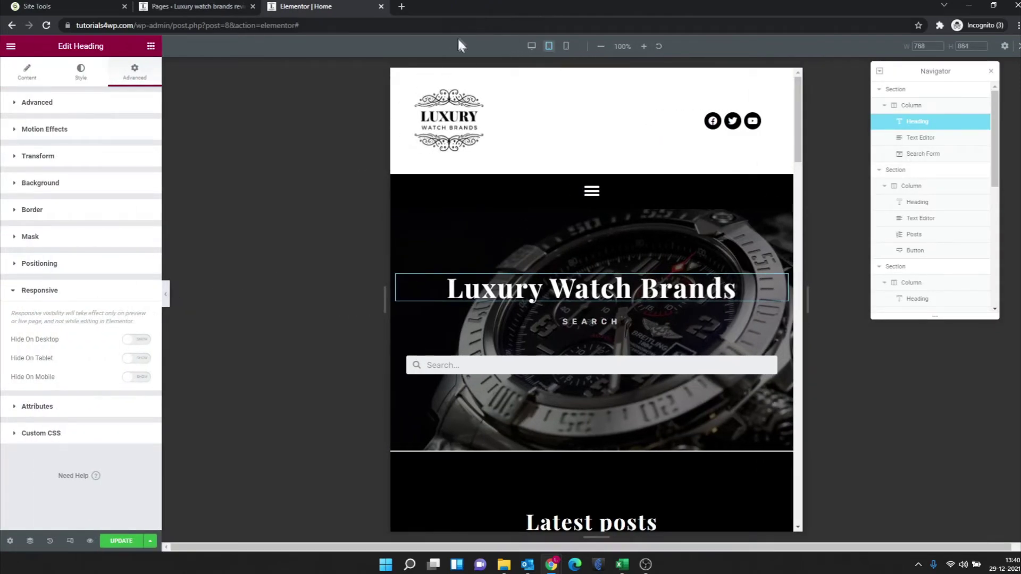
Switch to the 360 px mobile view, turn on Hide On Mobile, and preview the page without the heading.
click(565, 47)
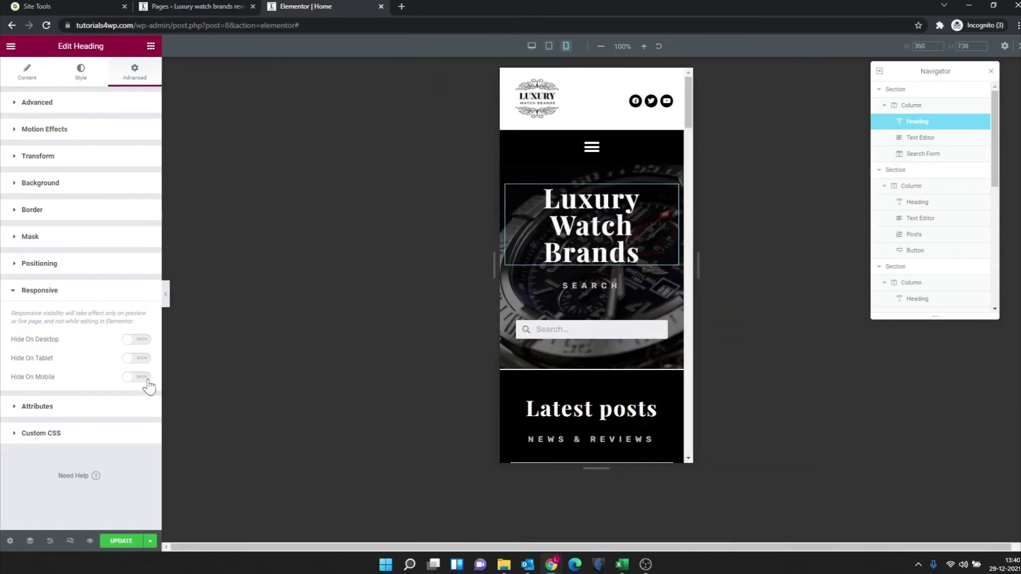
click(140, 377)
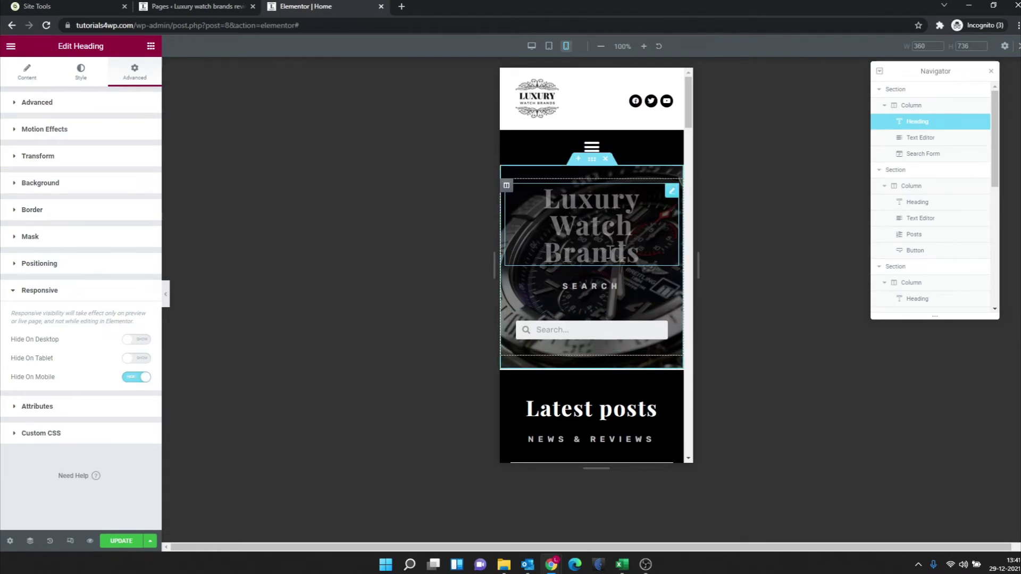
click(167, 303)
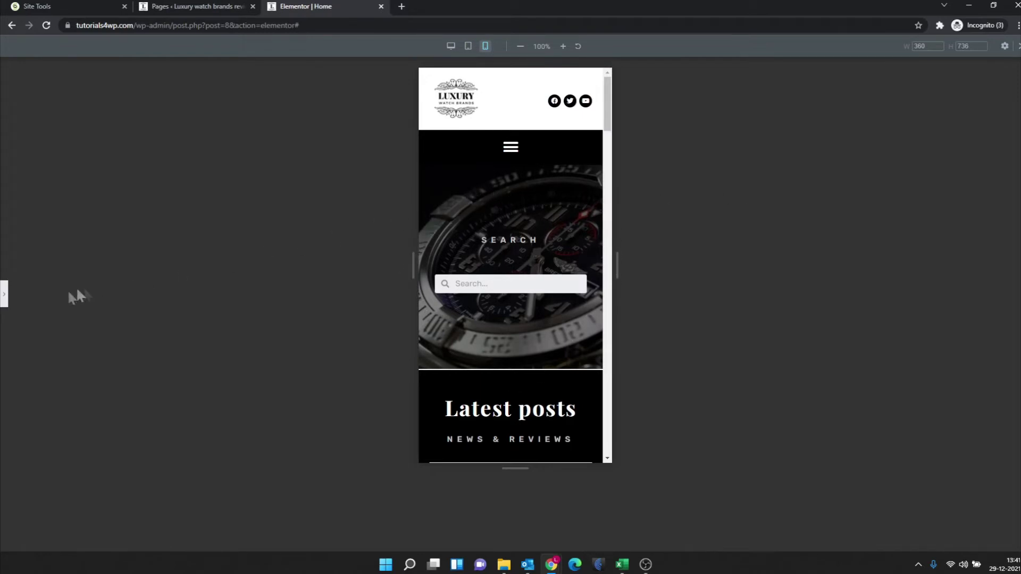
Turn Hide On Mobile off for the heading and preview the page.
click(6, 295)
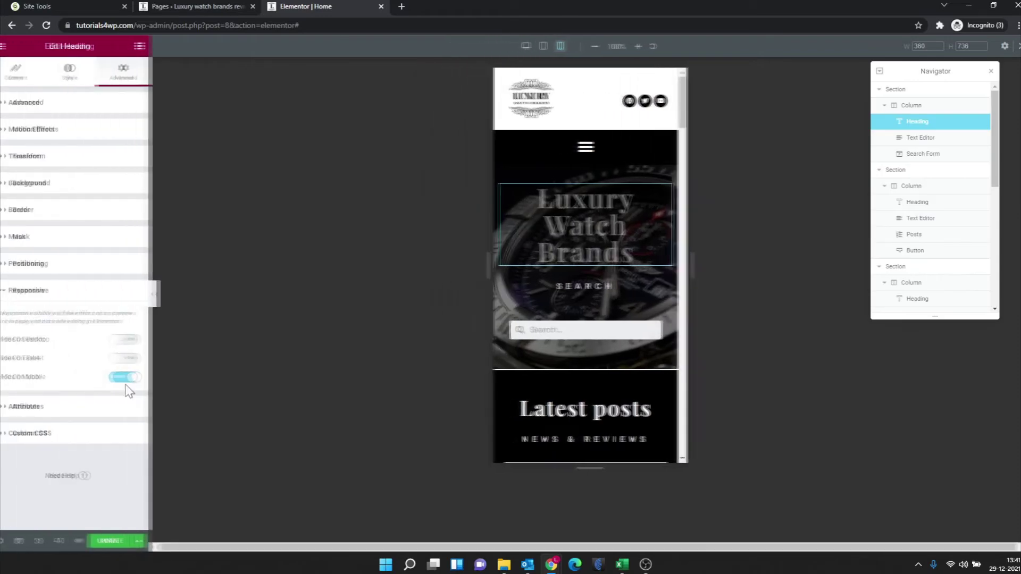
click(136, 378)
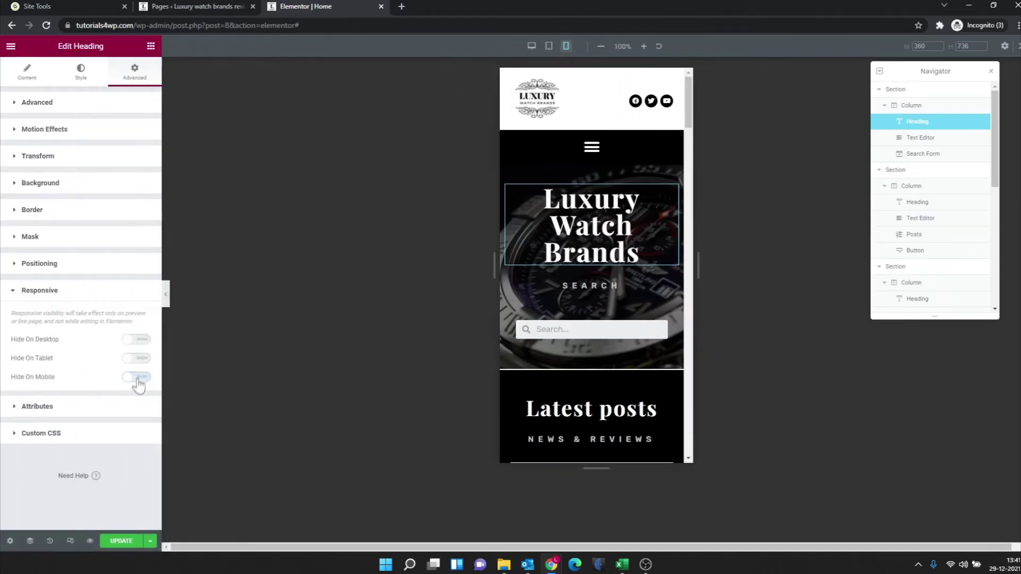
click(167, 296)
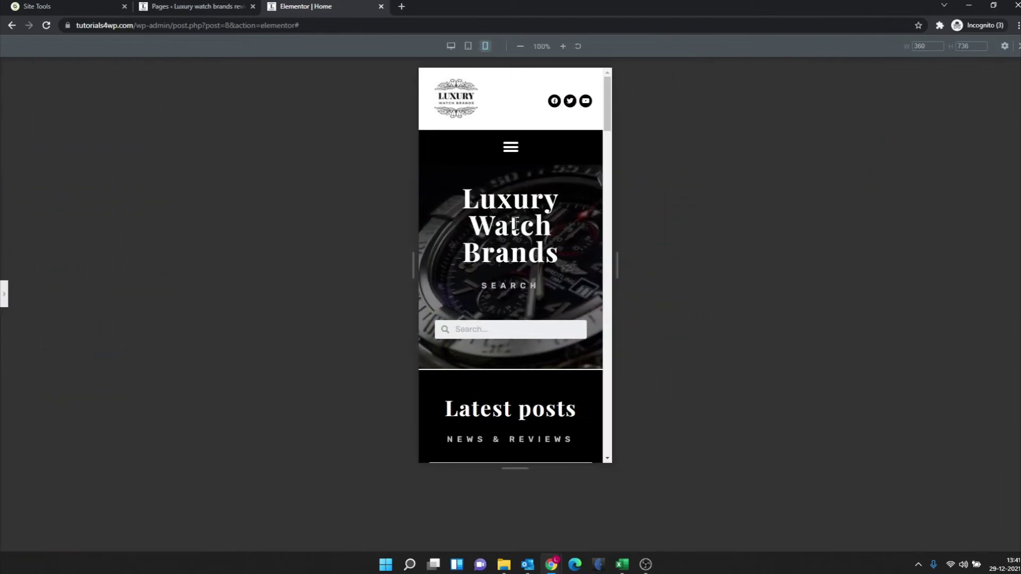
In desktop layout, preview the hidden heading, then turn Hide On Desktop off.
click(450, 46)
click(7, 297)
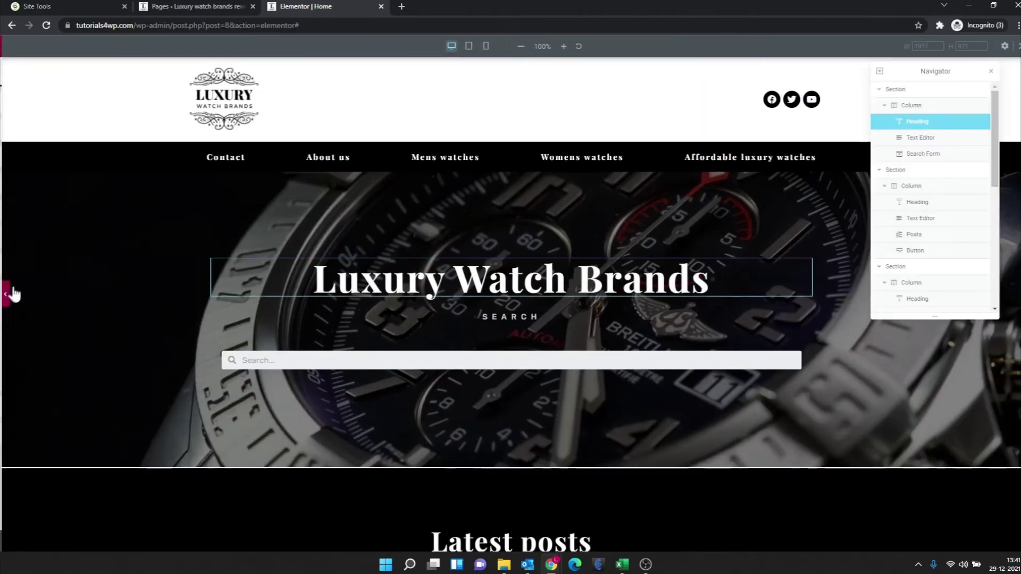
click(167, 295)
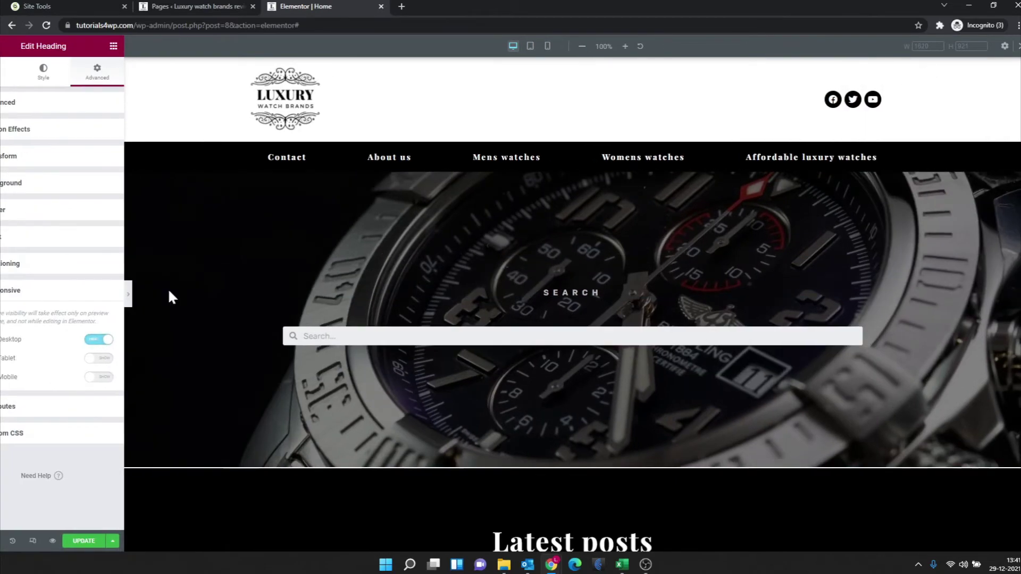
click(7, 296)
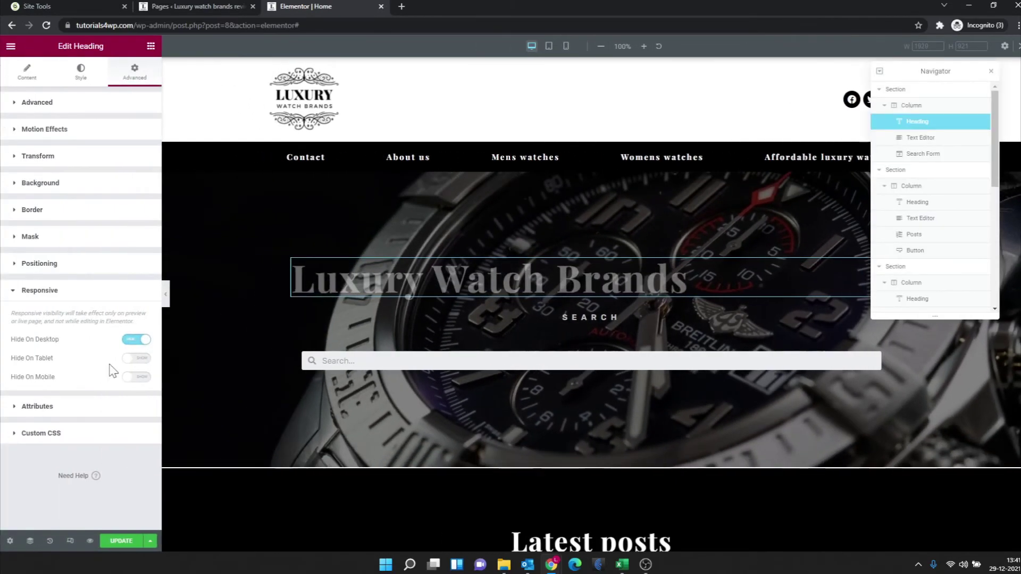
triple_click(135, 335)
scroll(325, 269, down, 5)
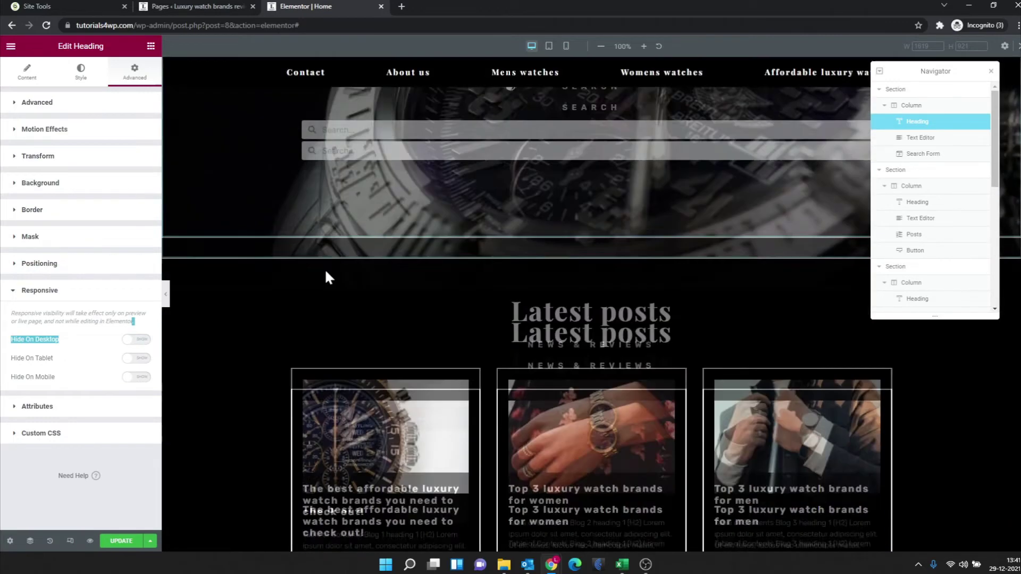
scroll(405, 275, up, 5)
scroll(576, 234, down, 4)
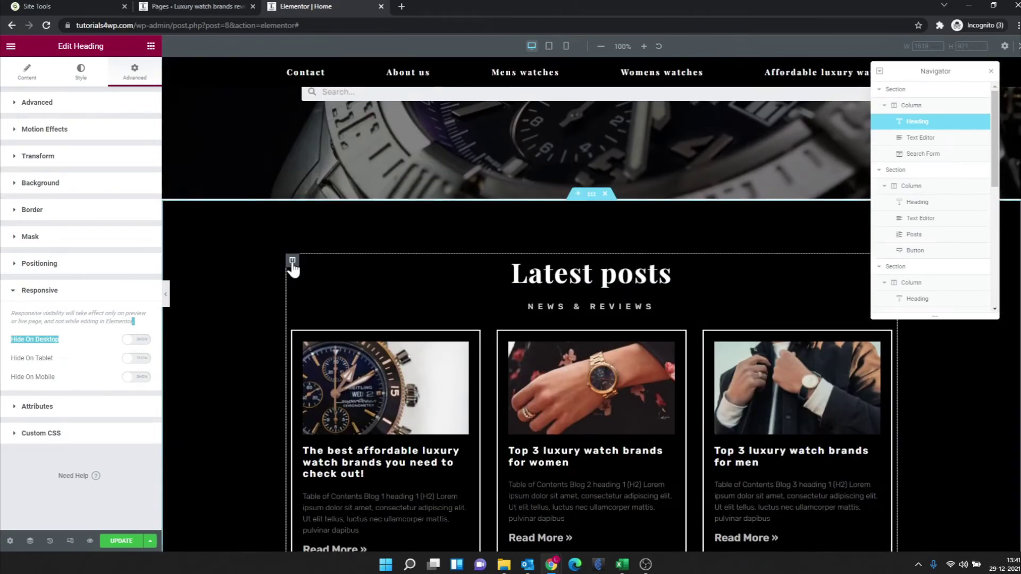
Select the Latest posts column, then its Posts widget and VIEW ALL POSTS button in the Navigator.
click(293, 261)
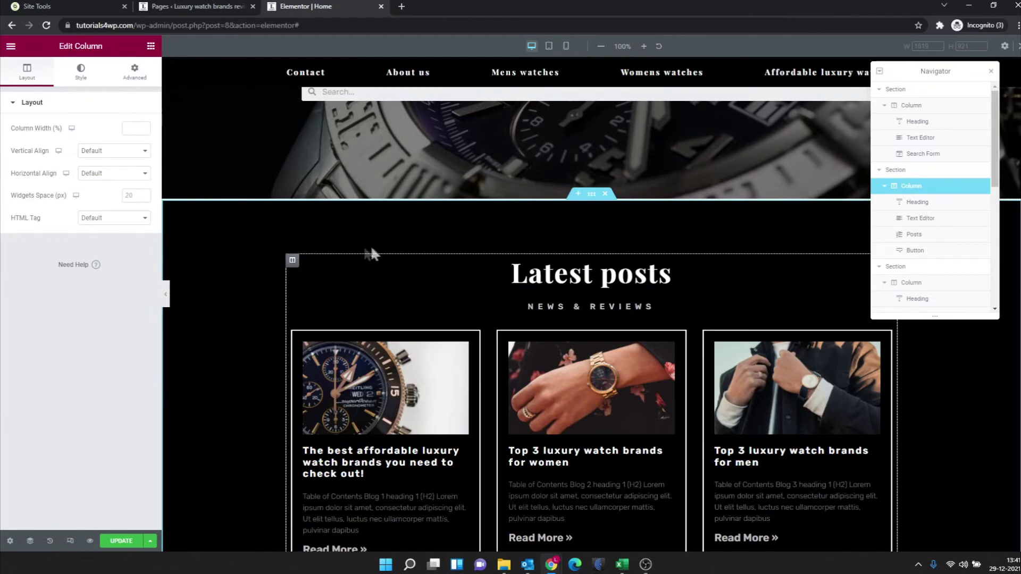
scroll(371, 249, down, 4)
scroll(361, 258, up, 2)
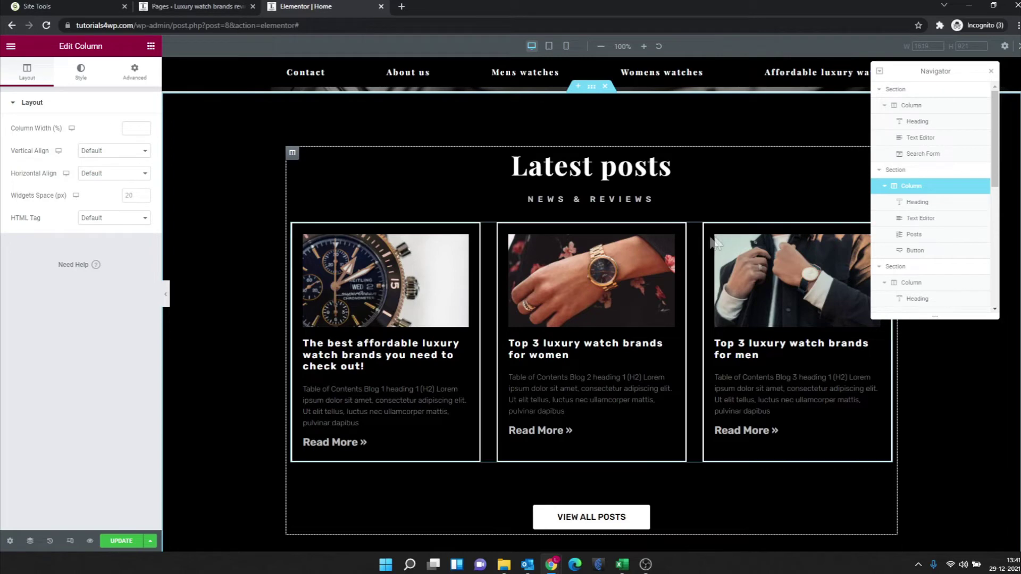
click(915, 234)
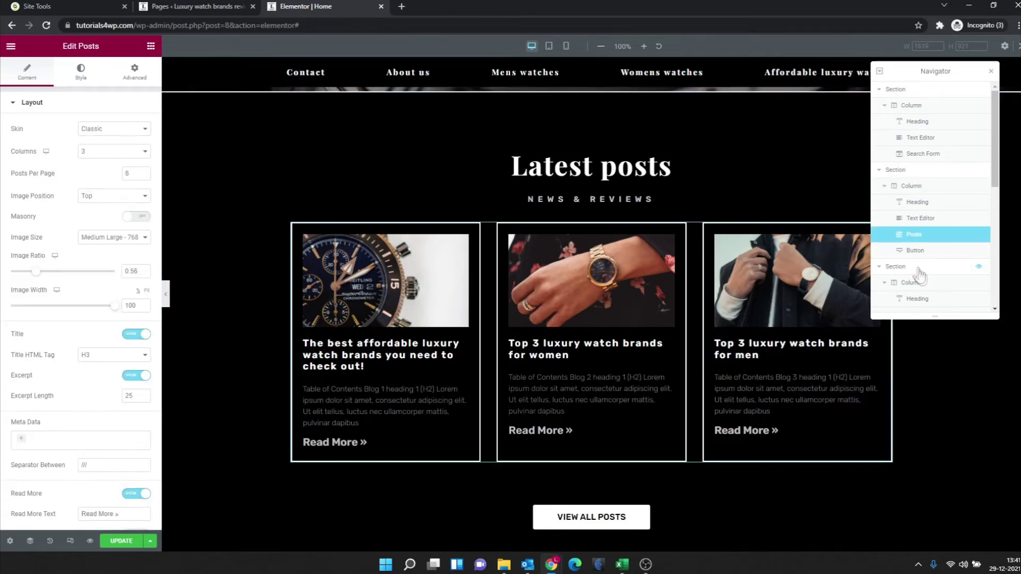
click(913, 250)
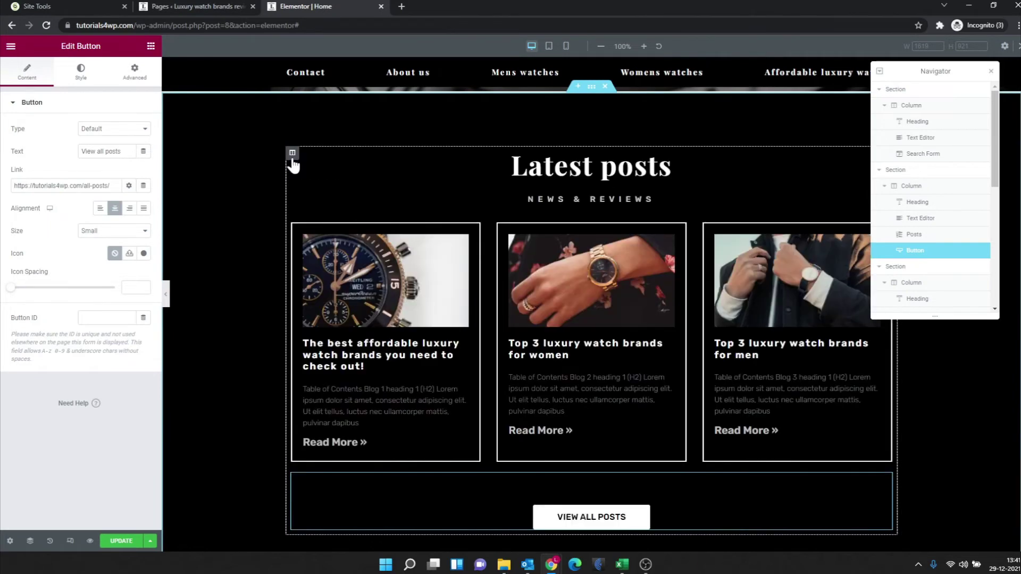
Reselect the Latest posts column and turn on Hide On Desktop under Advanced > Responsive.
click(292, 154)
click(134, 72)
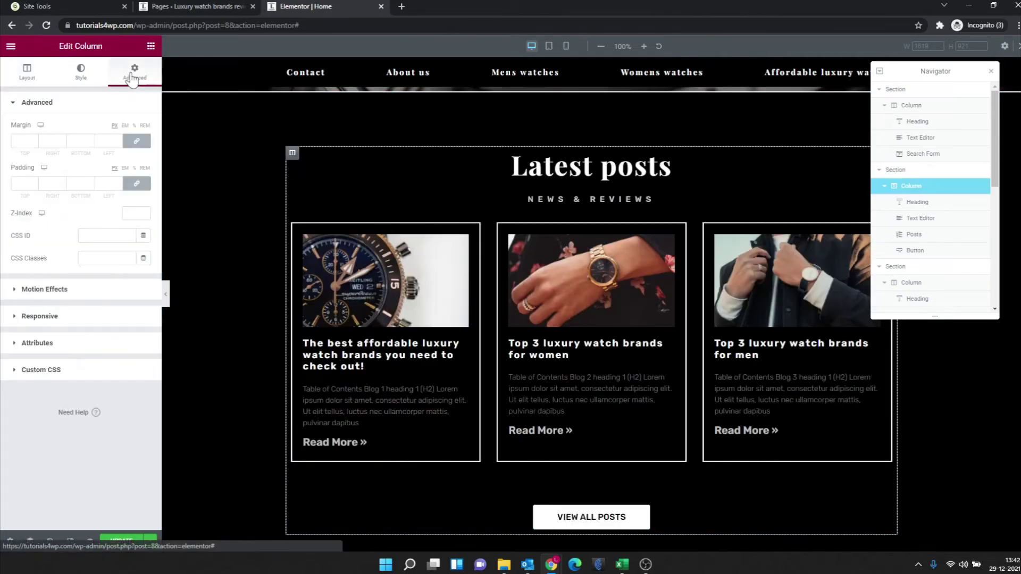
click(88, 317)
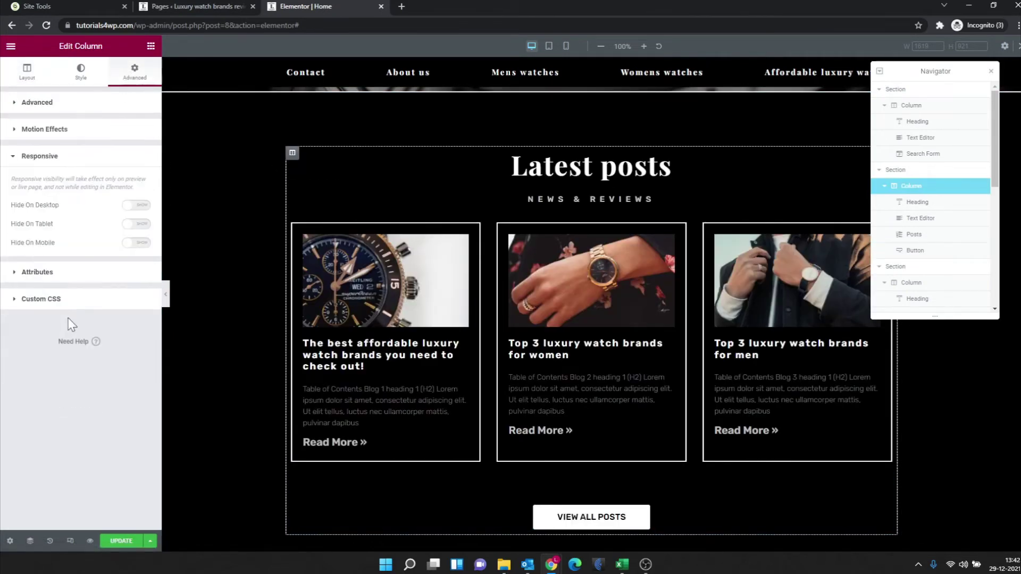
click(136, 206)
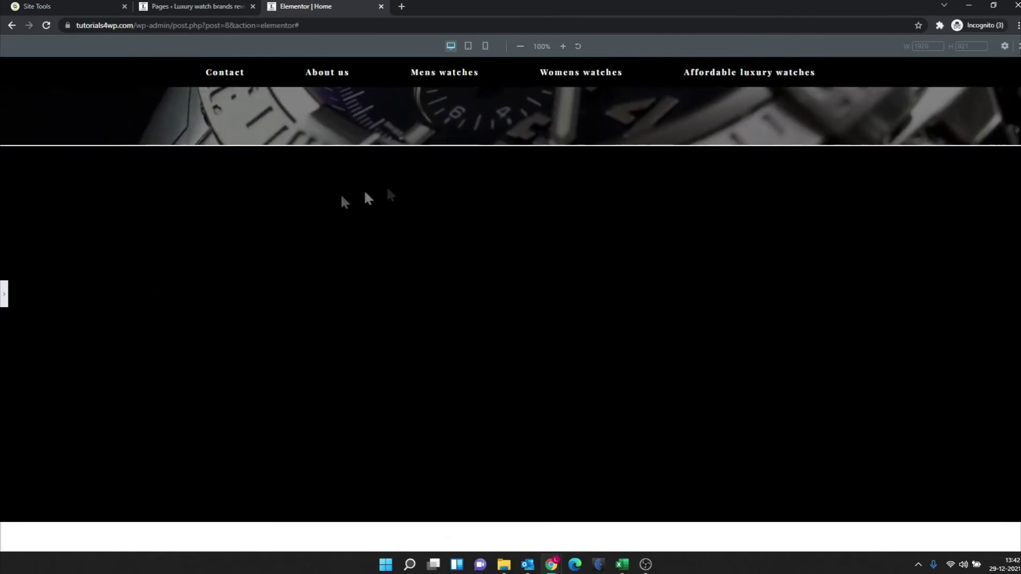
scroll(425, 239, up, 2)
In the 768 px tablet layout, turn on Hide On Tablet for the Latest posts column and preview it.
scroll(413, 291, down, 2)
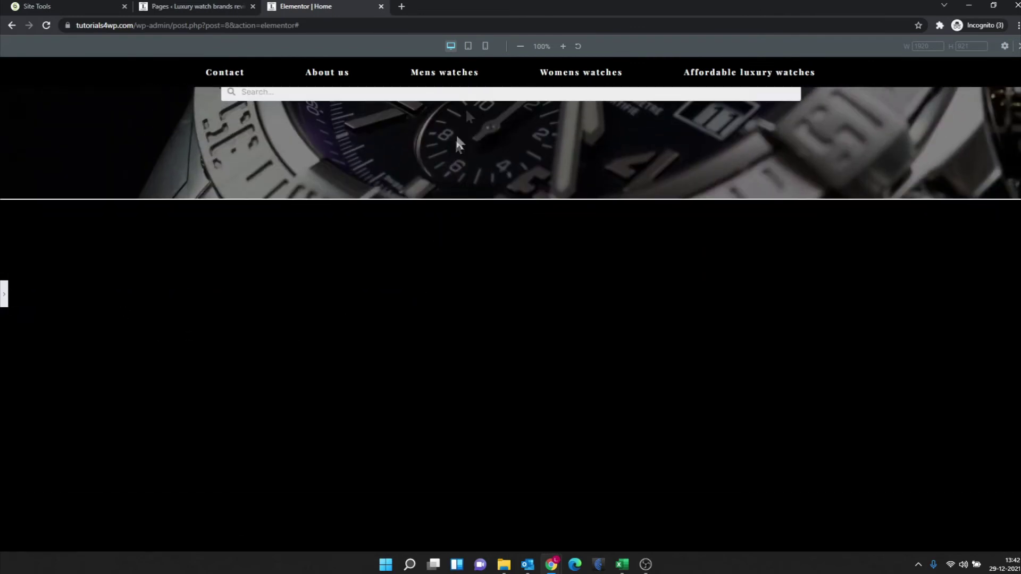
click(467, 46)
scroll(492, 296, down, 4)
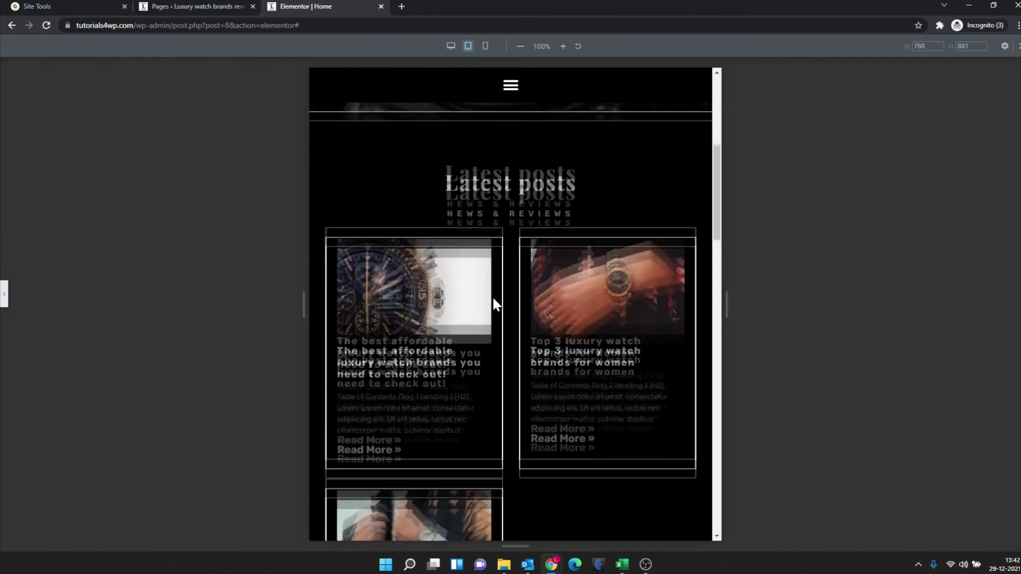
click(4, 298)
drag(15, 224, 158, 228)
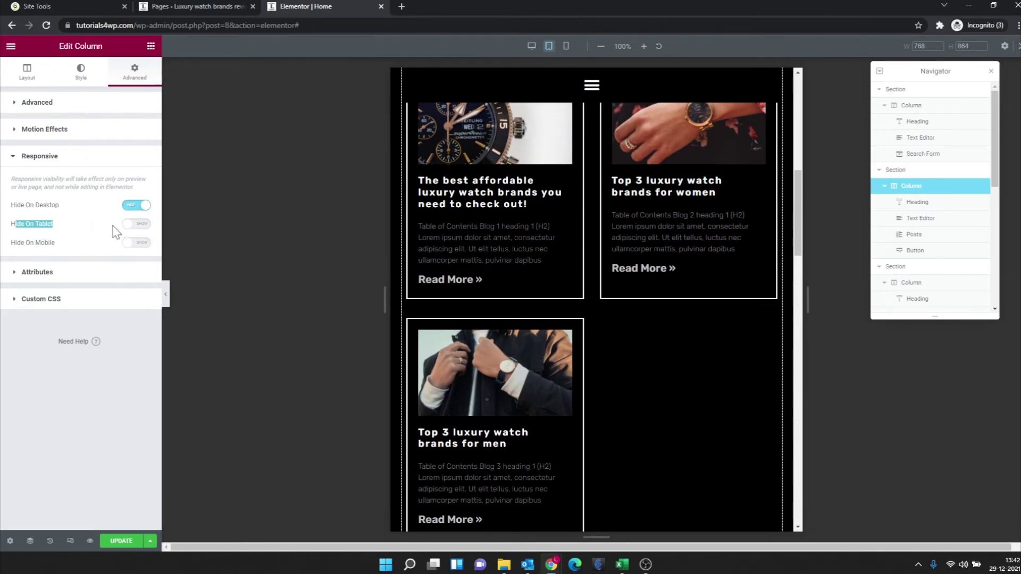
click(136, 224)
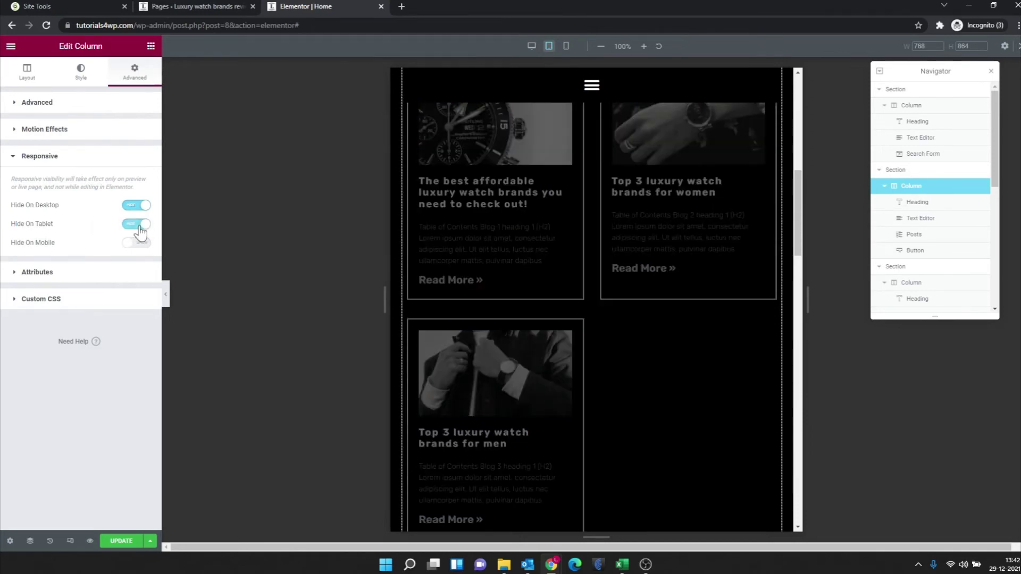
click(165, 294)
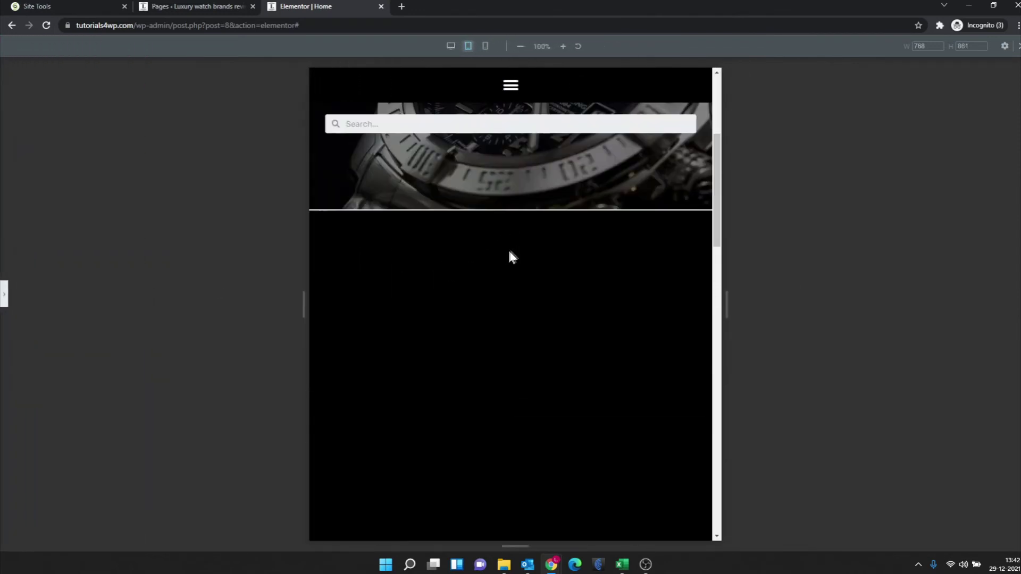
Preview the mobile layout, reopen the column's settings, and return the preview to desktop with the column visible.
click(485, 47)
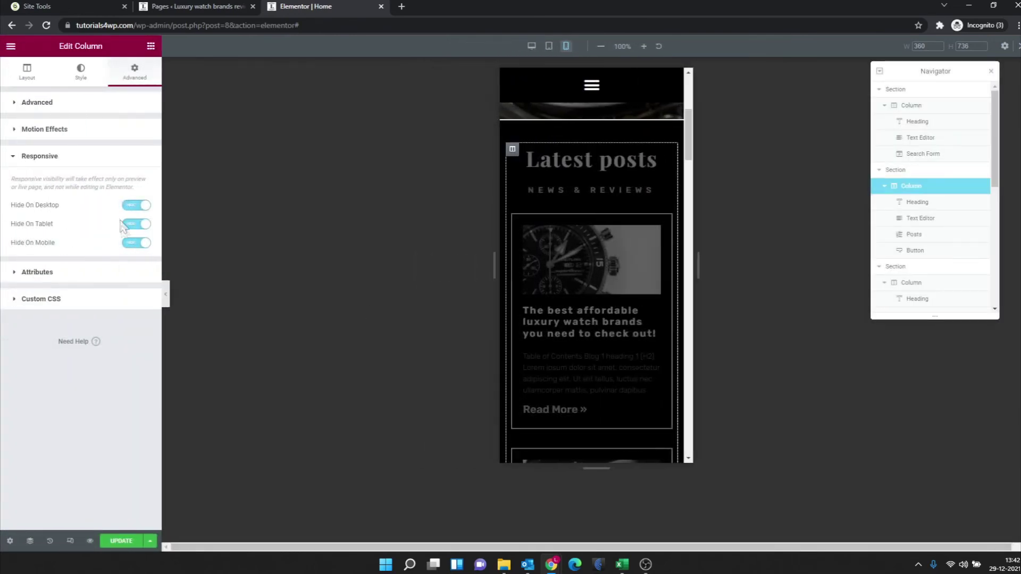
click(165, 294)
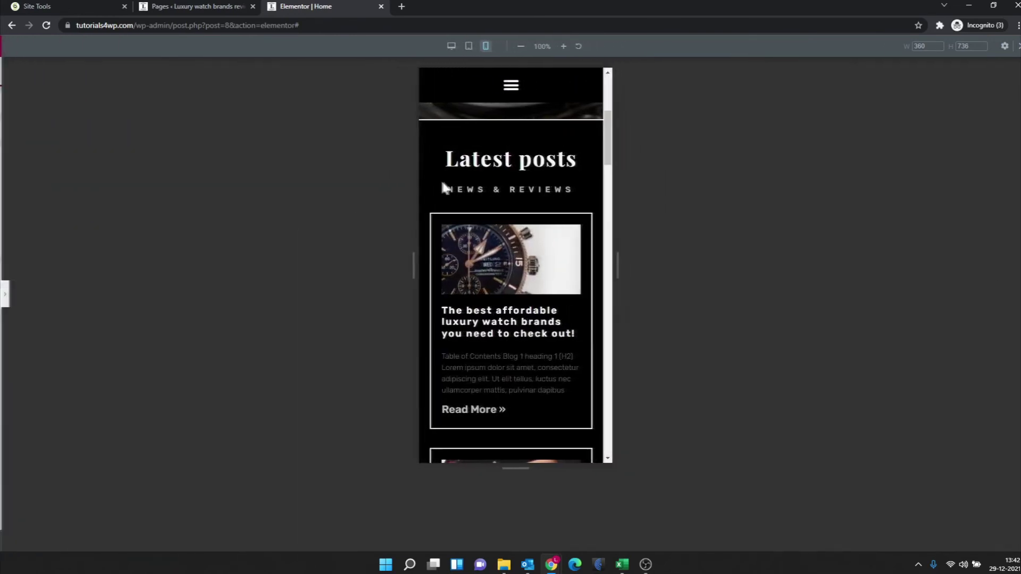
scroll(487, 301, down, 3)
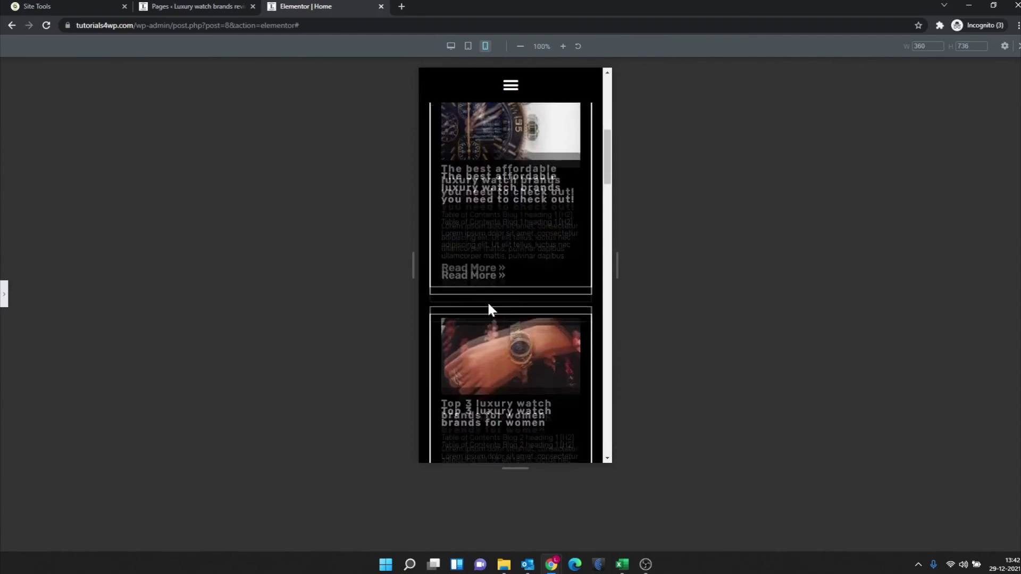
click(6, 298)
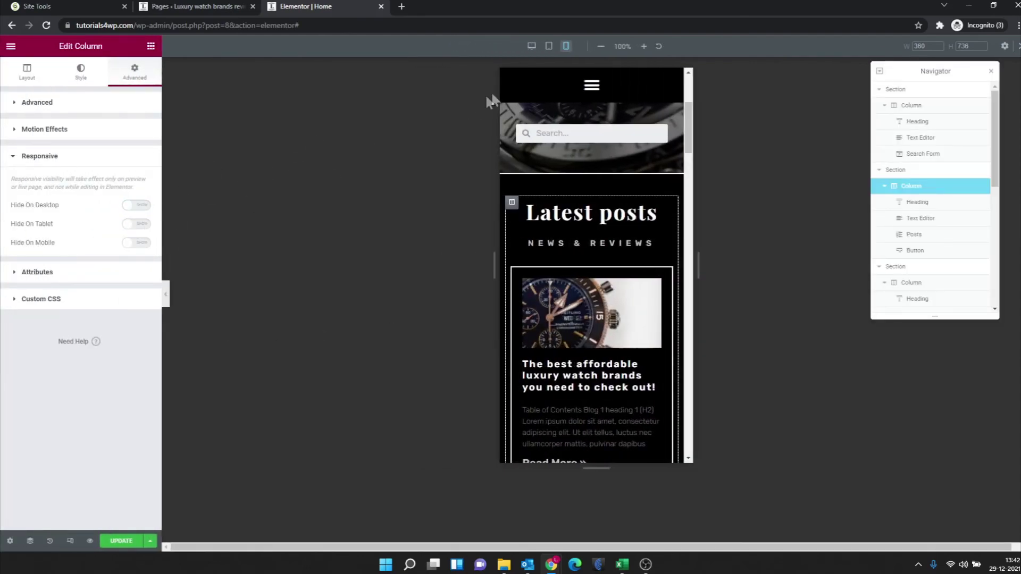
click(531, 46)
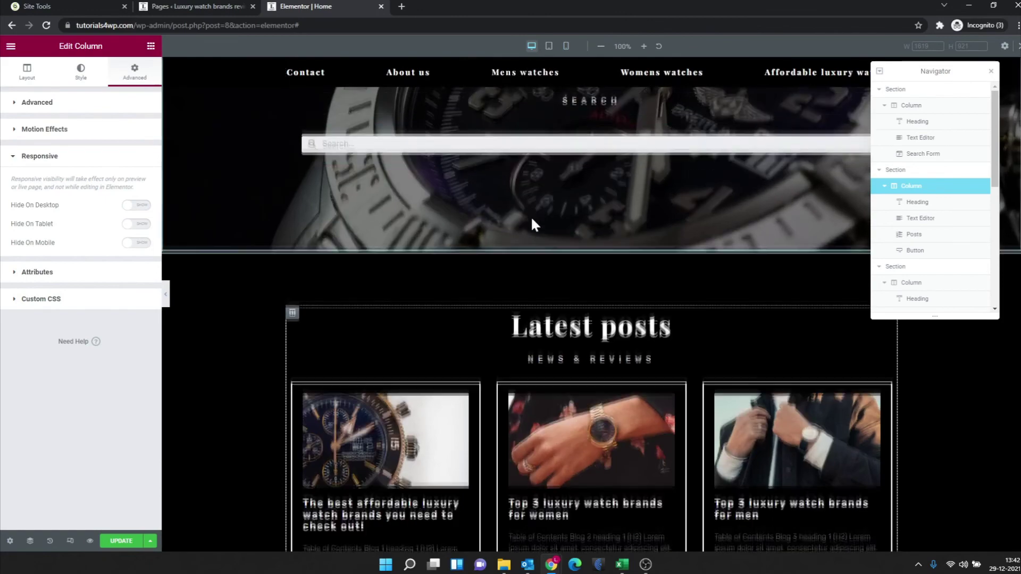
scroll(533, 220, down, 1)
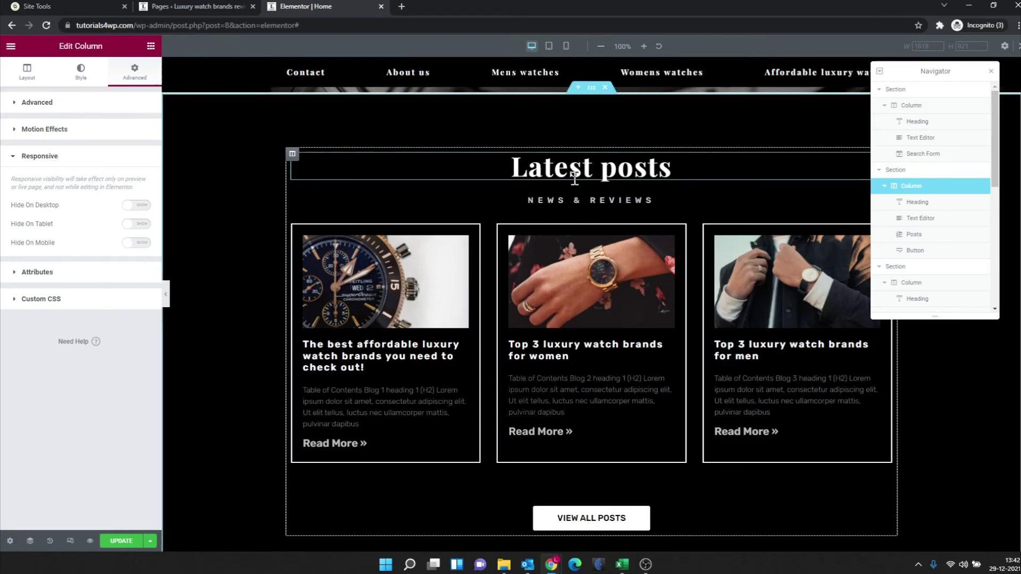
scroll(574, 175, down, 3)
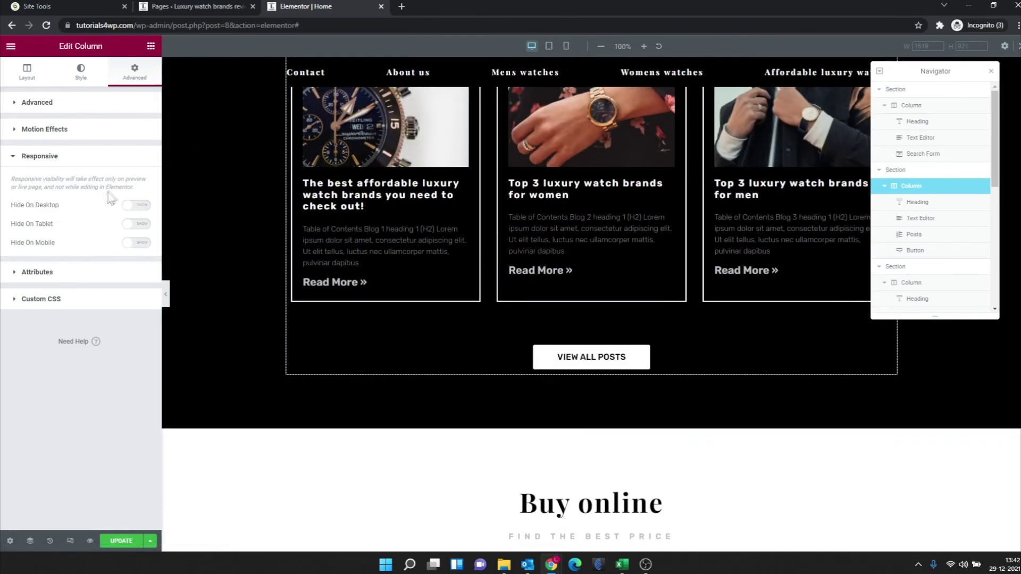